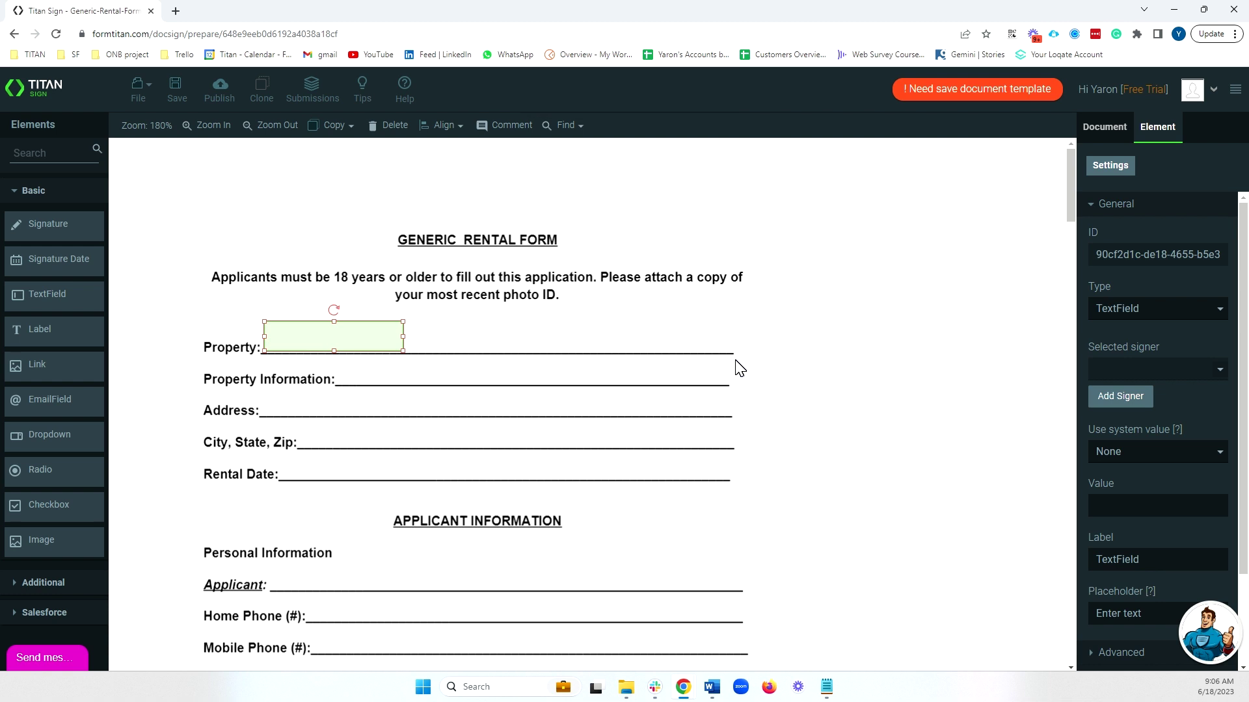
Set the document access of the rental form to Public in the document settings.
click(1106, 129)
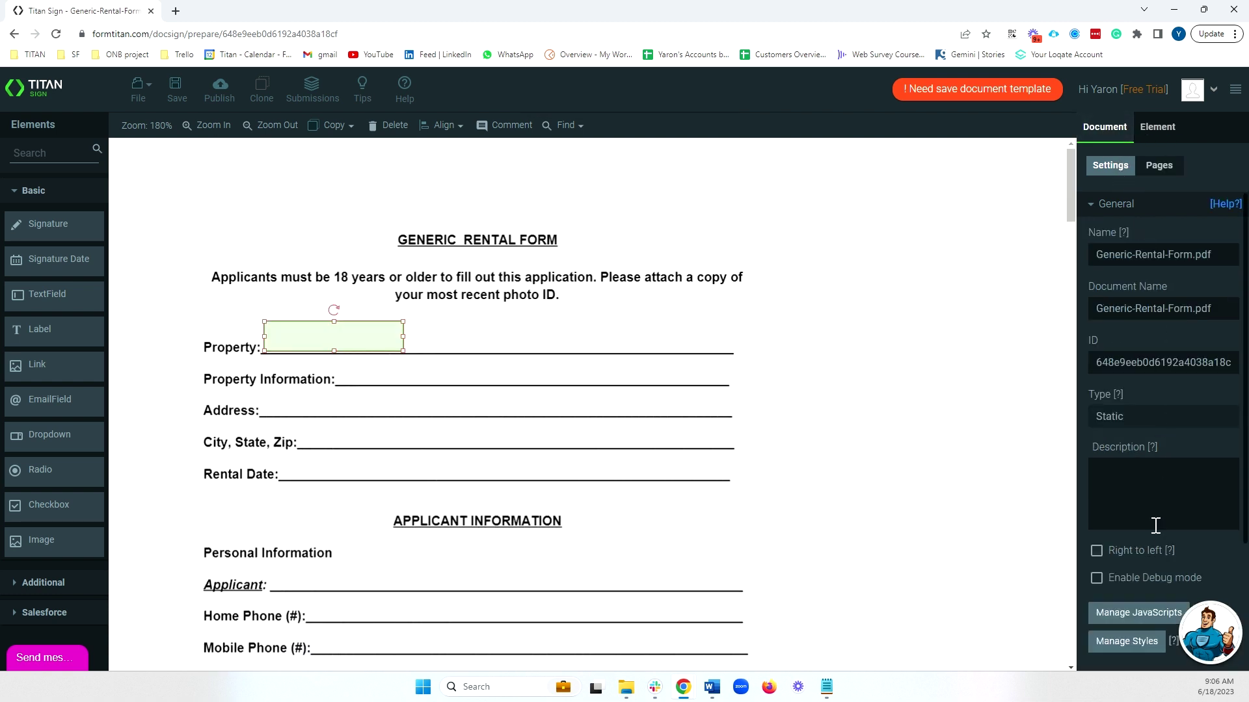
click(1113, 203)
click(1130, 231)
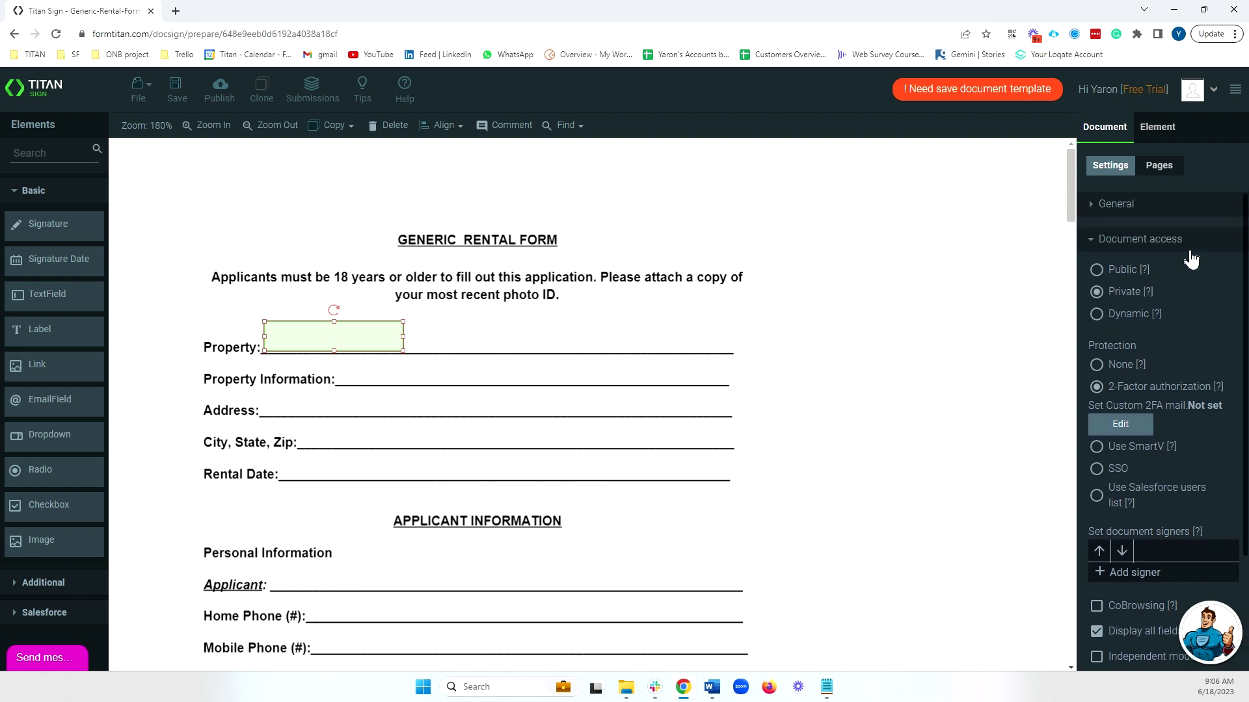
click(1097, 271)
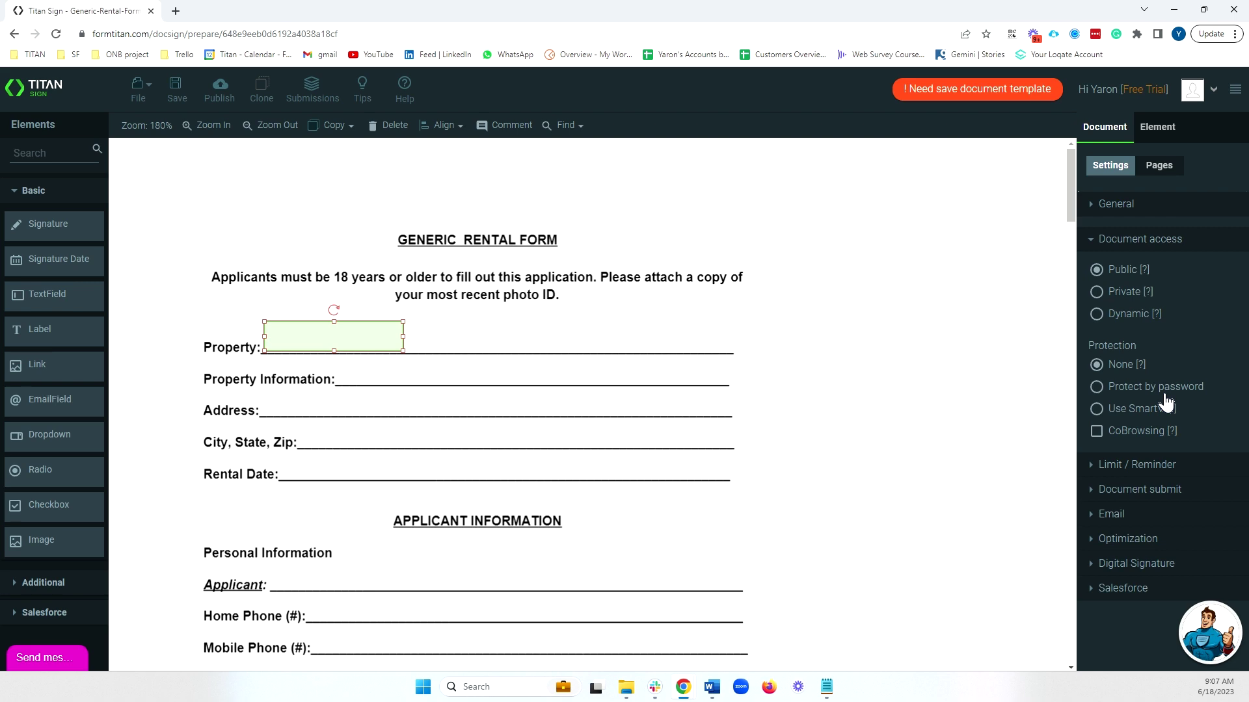
Publish the document and open its live view, enter "aaa" in the Property field as a test, and return to the editor.
click(218, 98)
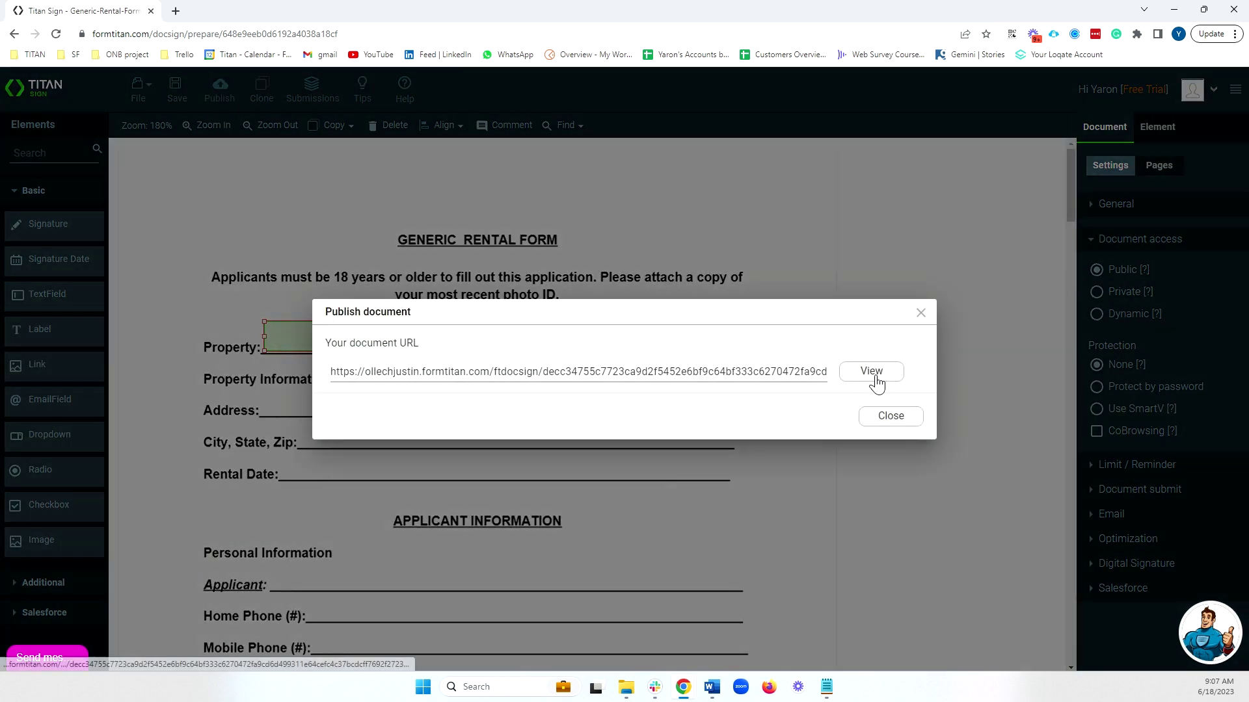
click(874, 382)
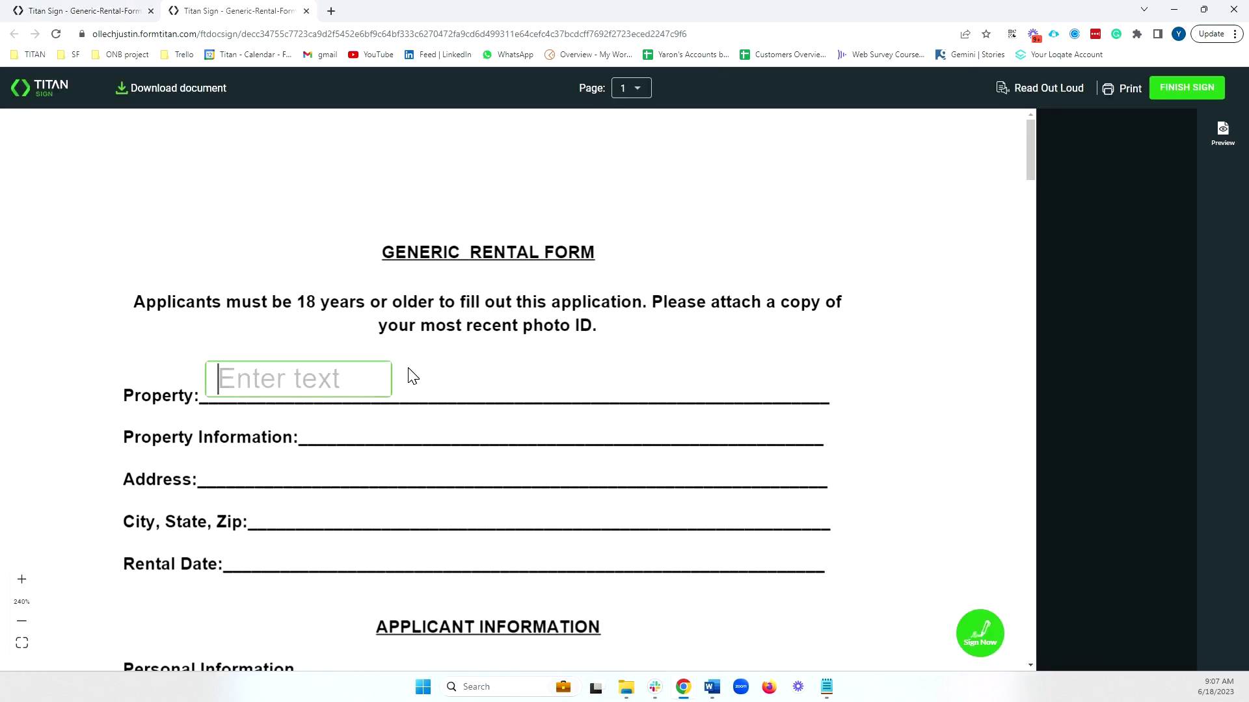
text(aaa)
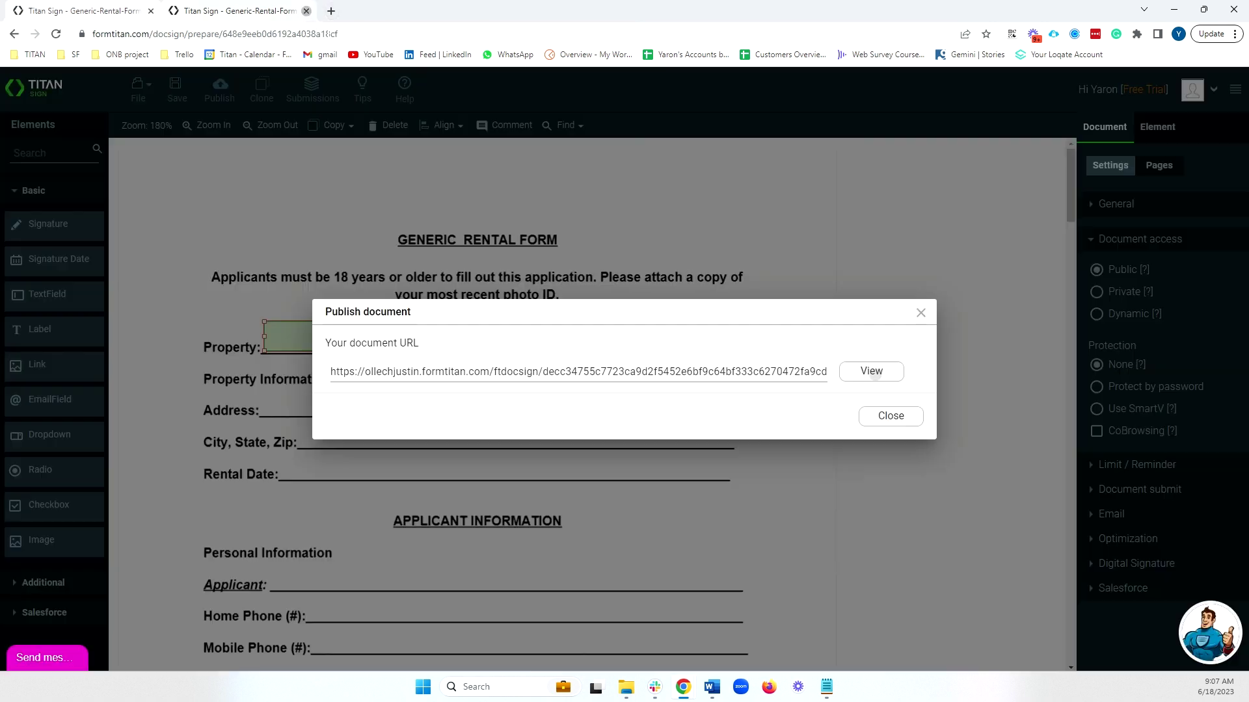
click(306, 10)
click(920, 312)
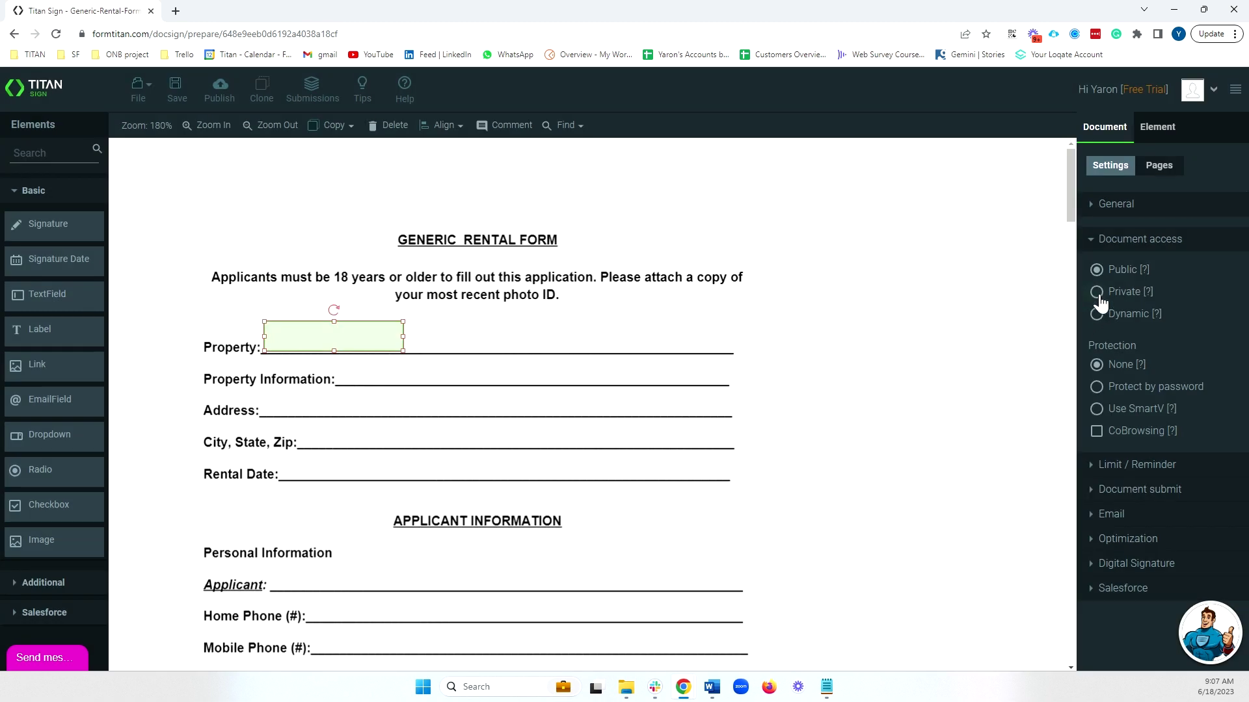
Change the document access to Private and add a signer with full name and email, plus a second blank signer.
click(1096, 291)
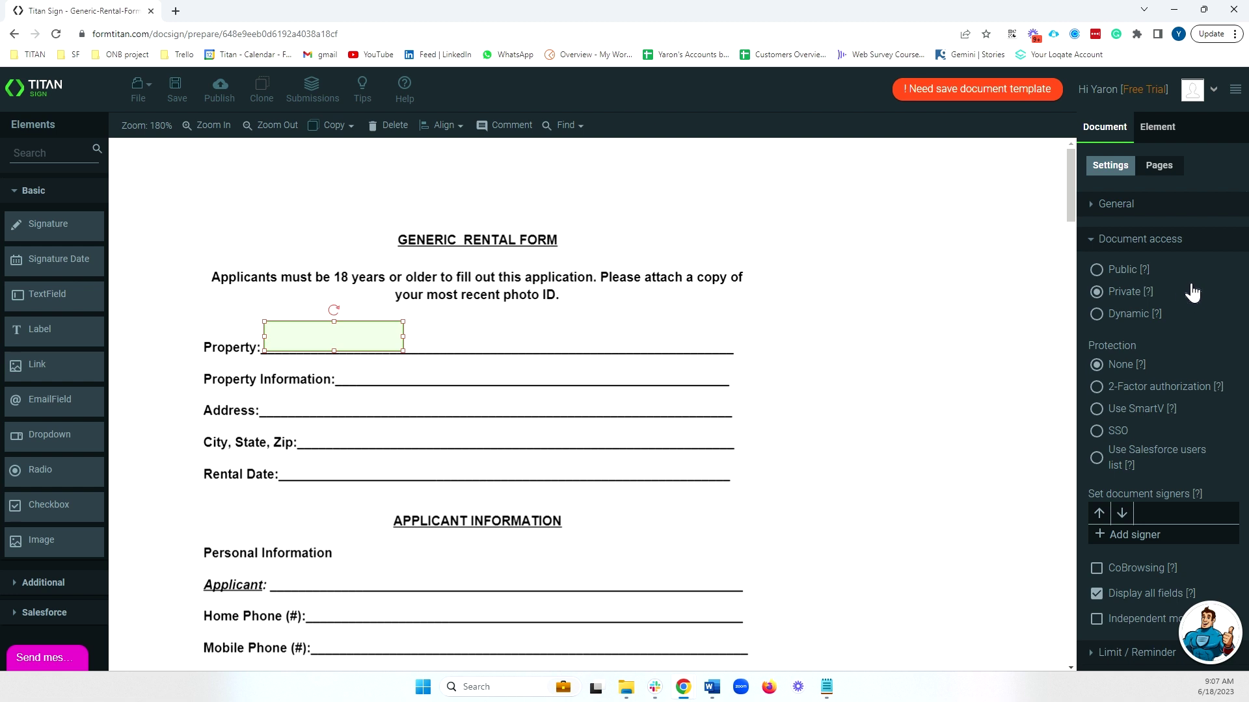
scroll(1170, 364, down, 2)
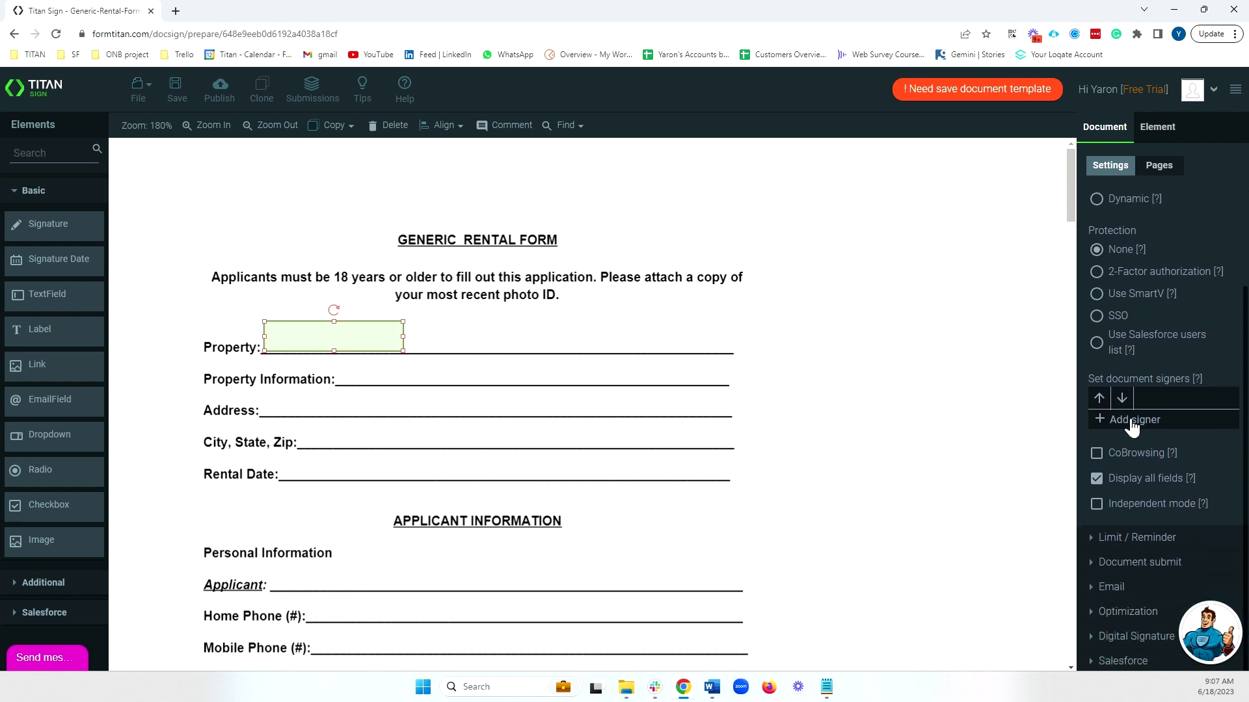
click(1129, 422)
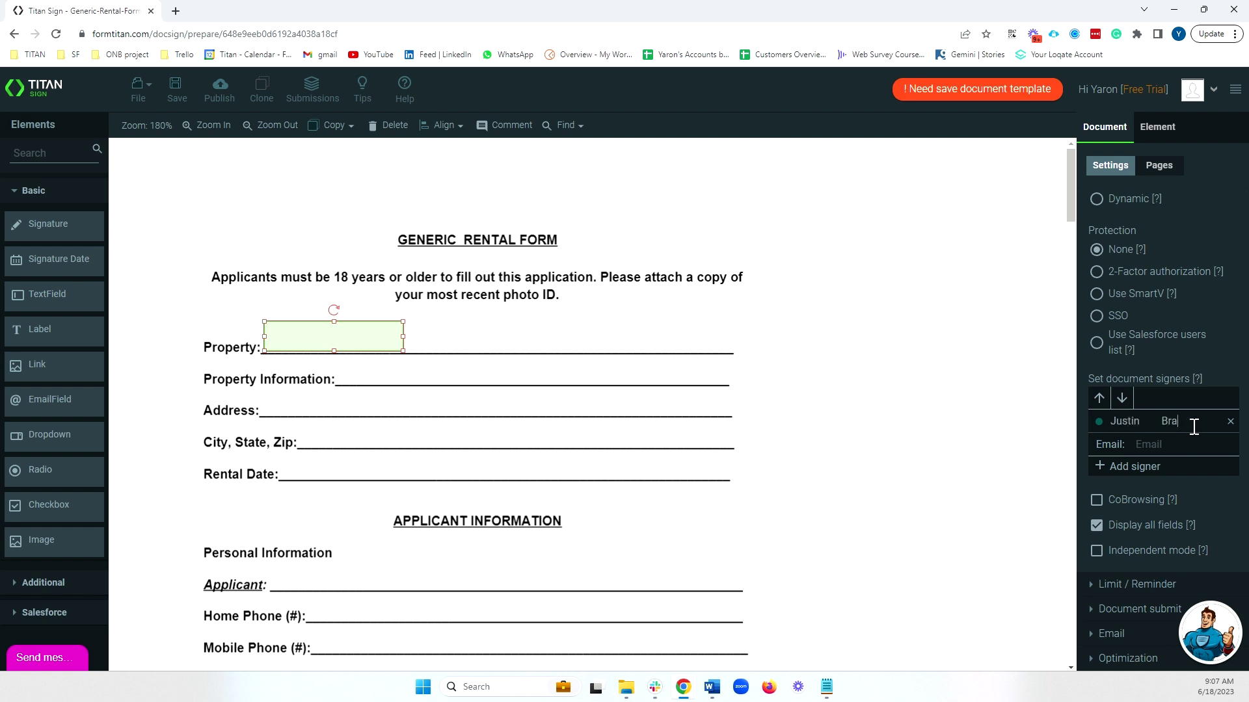
click(1162, 448)
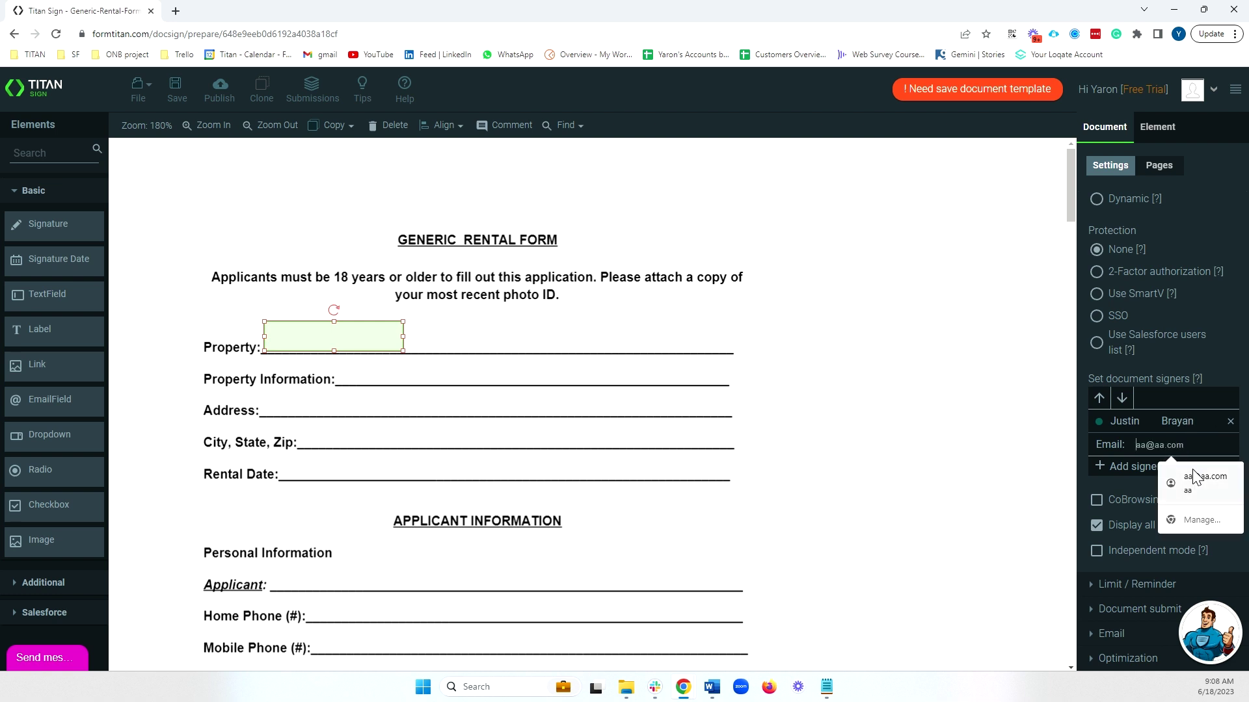
text(j@jj.com)
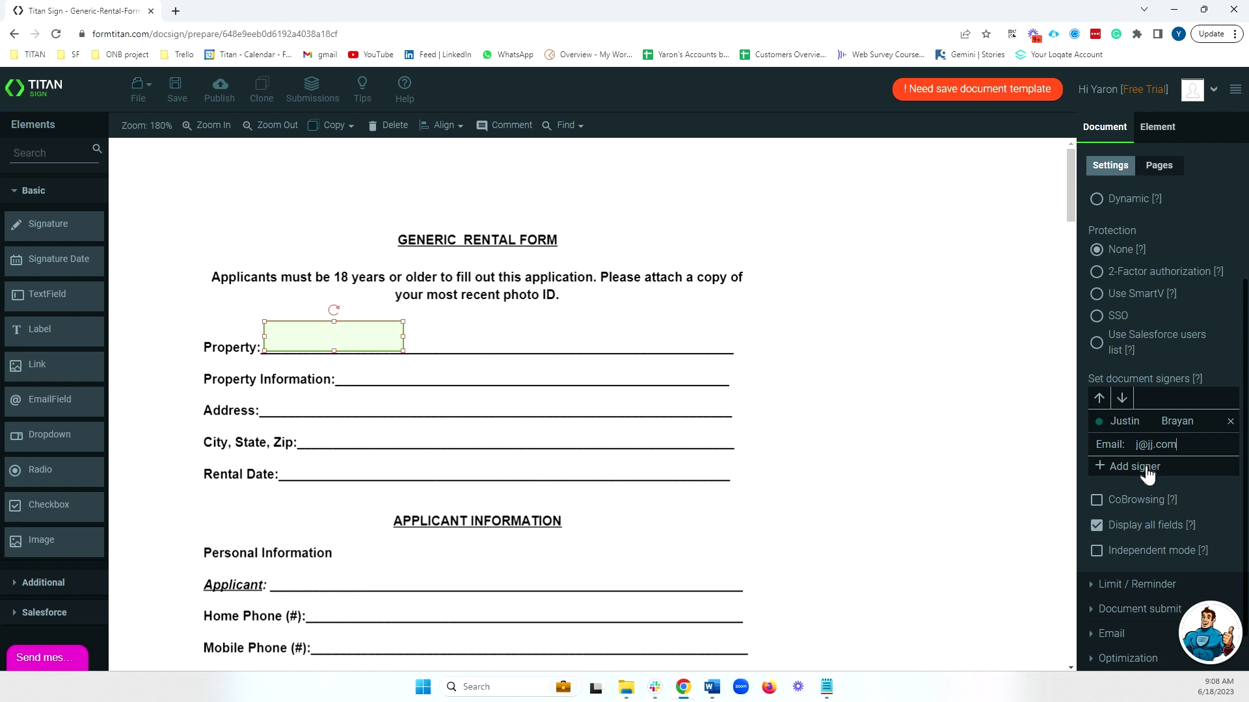
click(1146, 467)
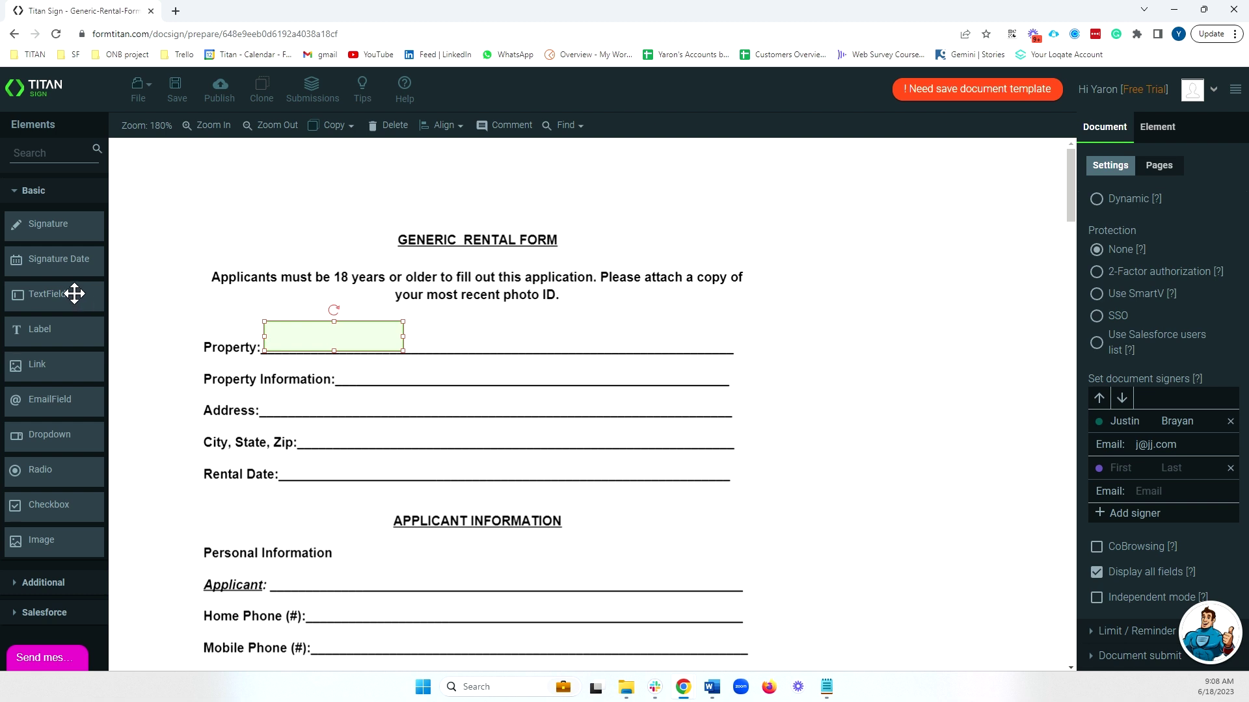
Add a text field on the Property Information line and assign the Property field to the first signer.
drag(75, 292, 407, 367)
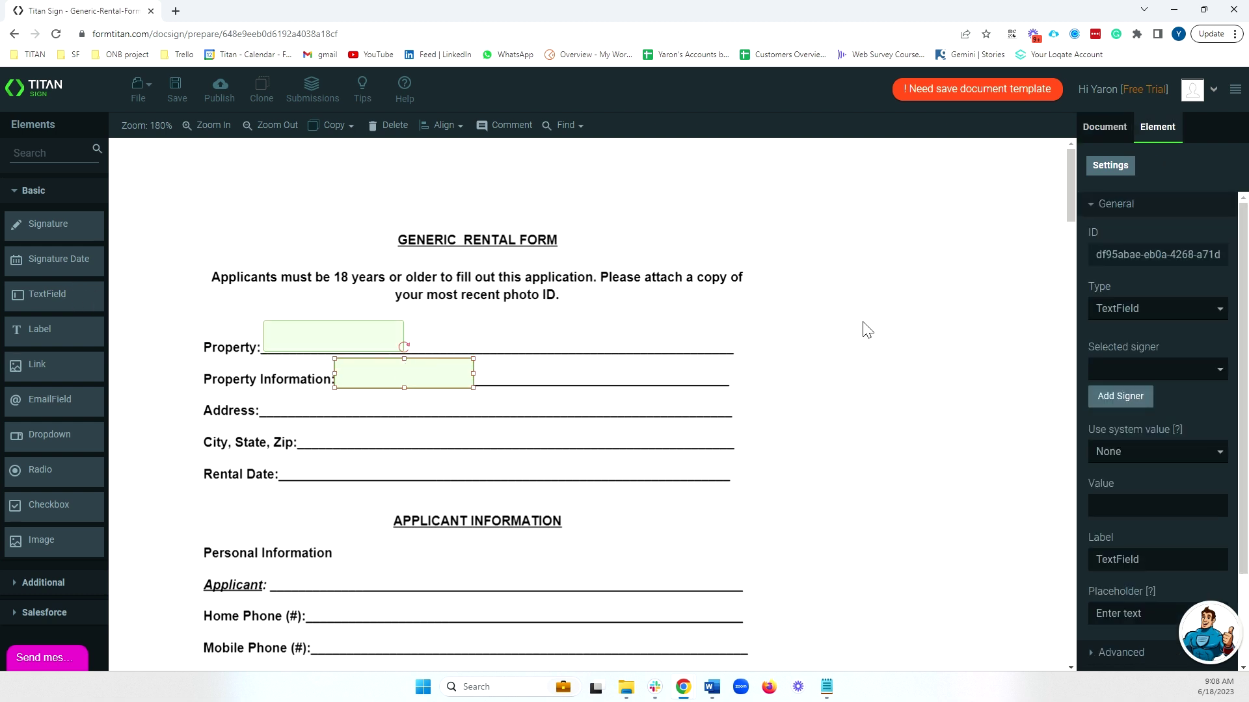
click(341, 327)
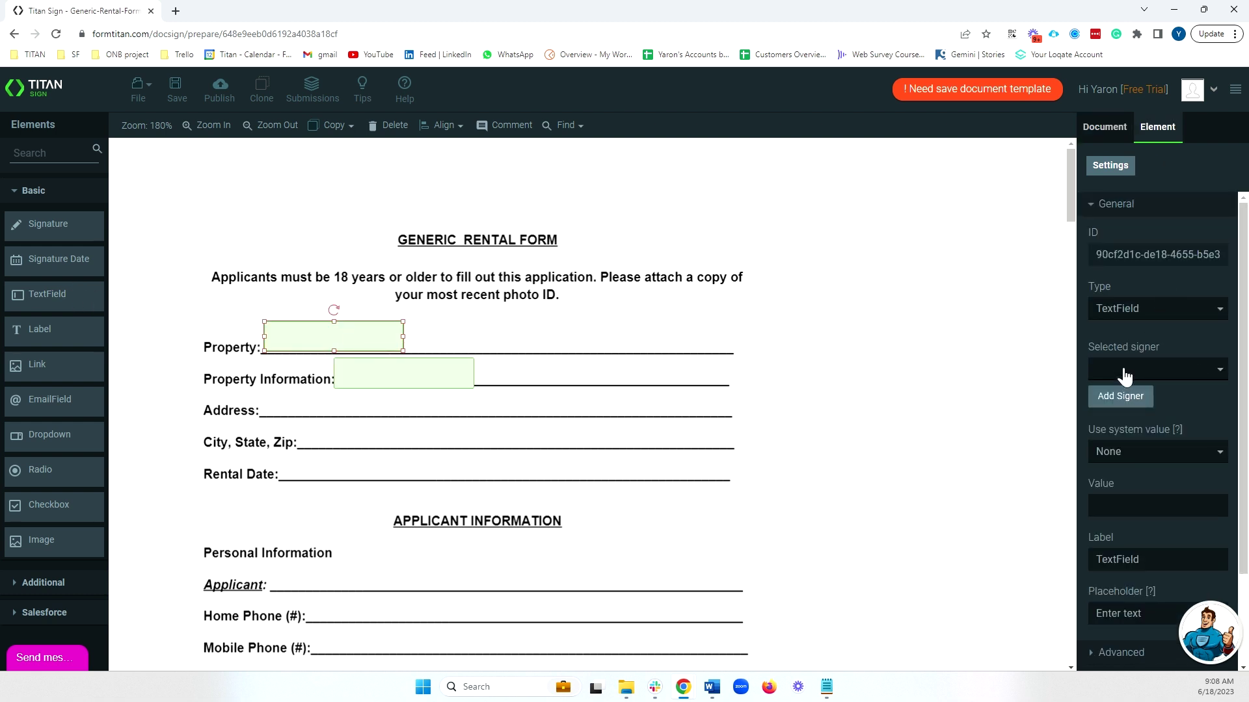
click(1155, 375)
click(1153, 381)
Assign the Property Information text field to the first signer, and delete that field from the form.
click(454, 370)
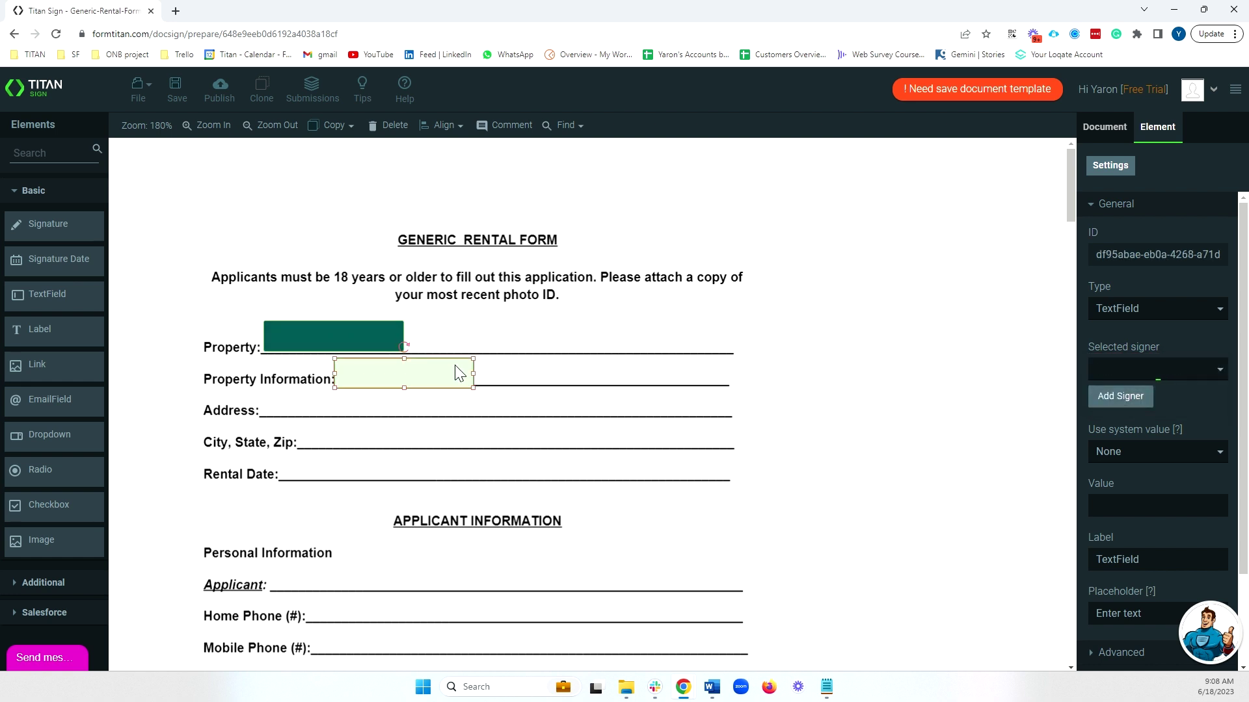
click(1144, 369)
click(1147, 381)
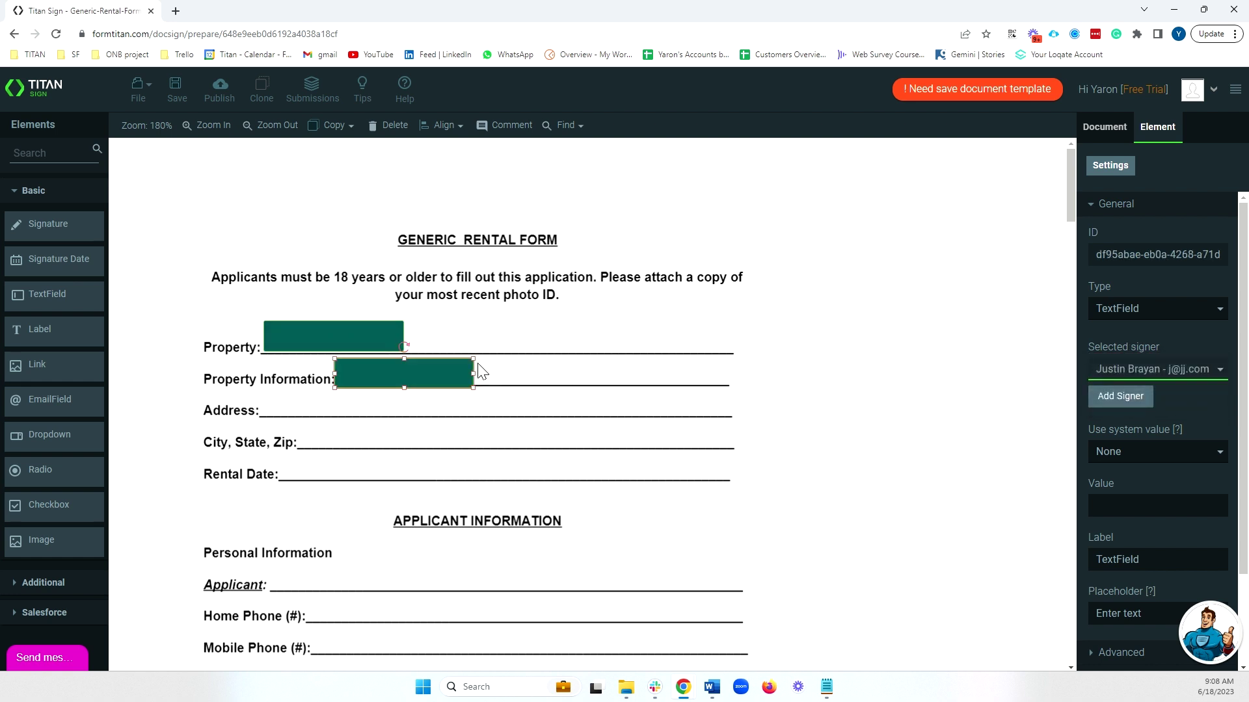
click(390, 125)
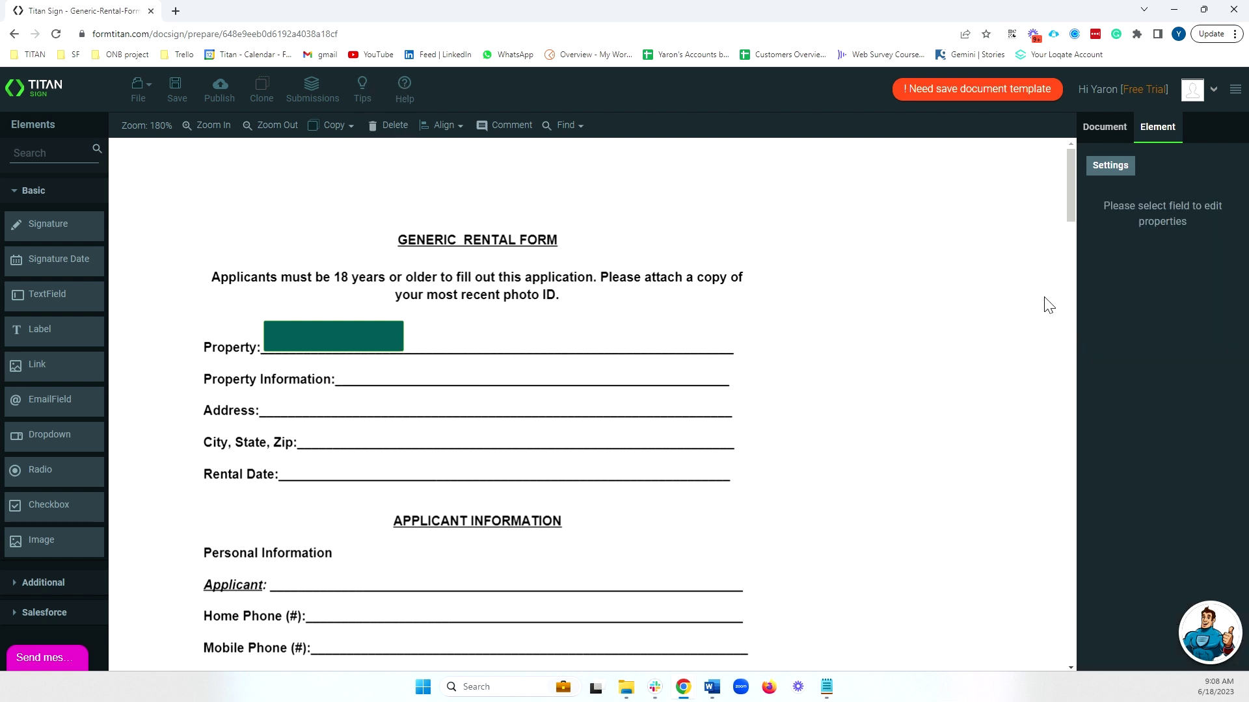
Switch the document access to Dynamic and apply a Salesforce configuration using the Opportunity object with Allow Salesforce Button enabled.
click(1123, 137)
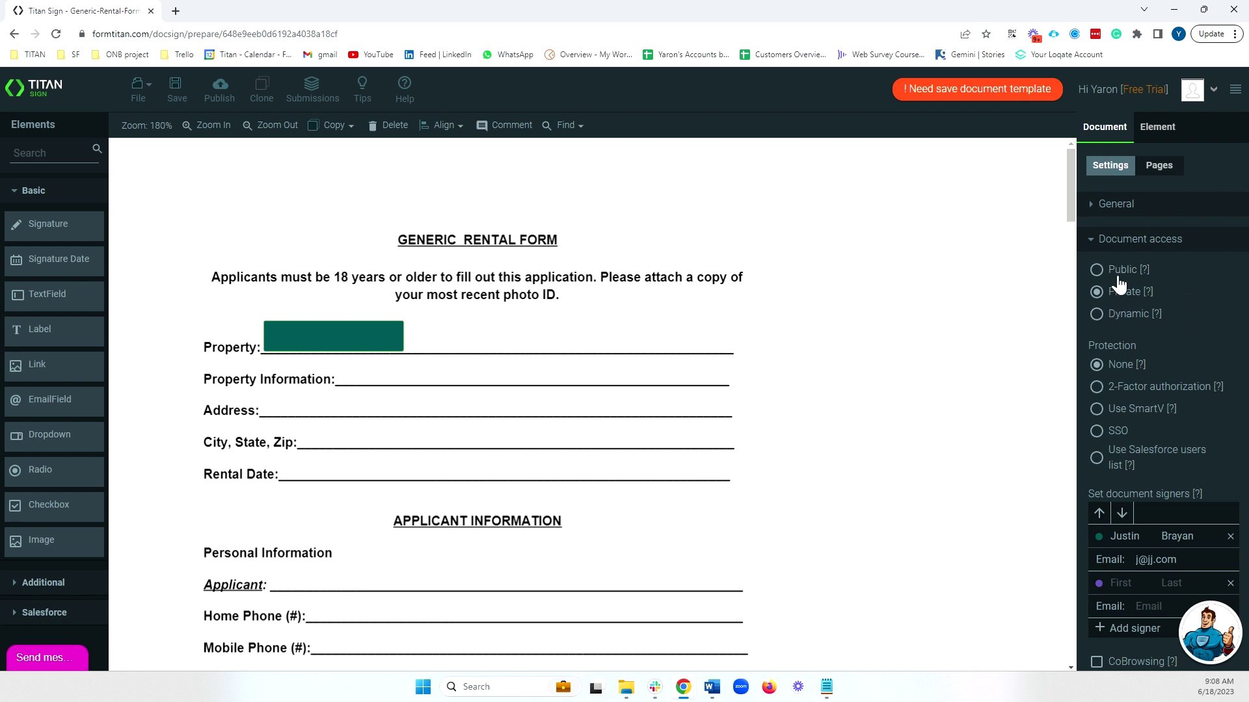
click(1098, 313)
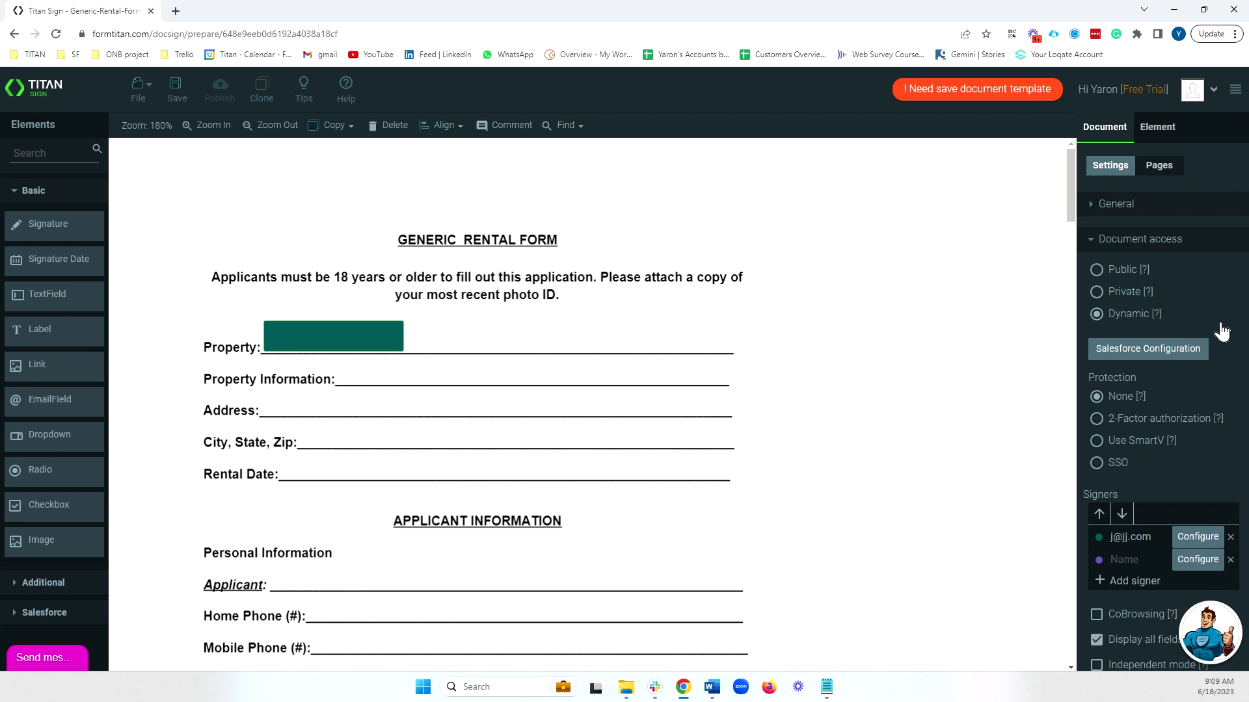
click(1141, 351)
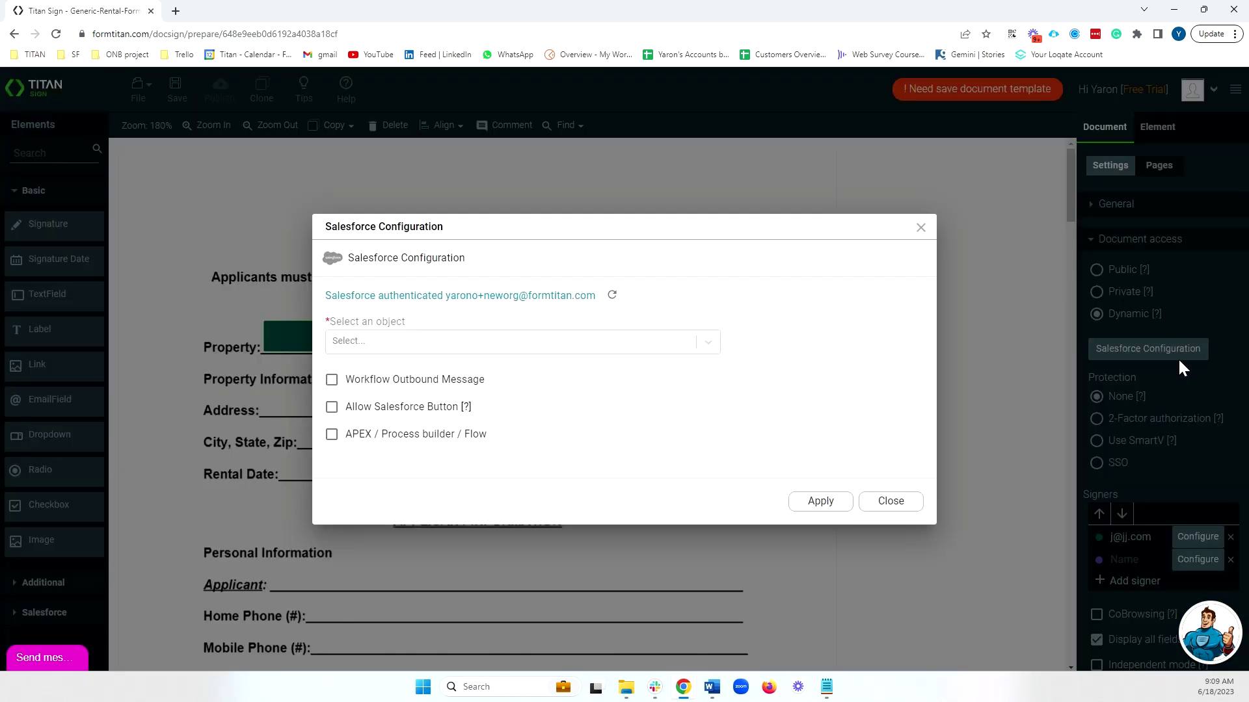
click(670, 347)
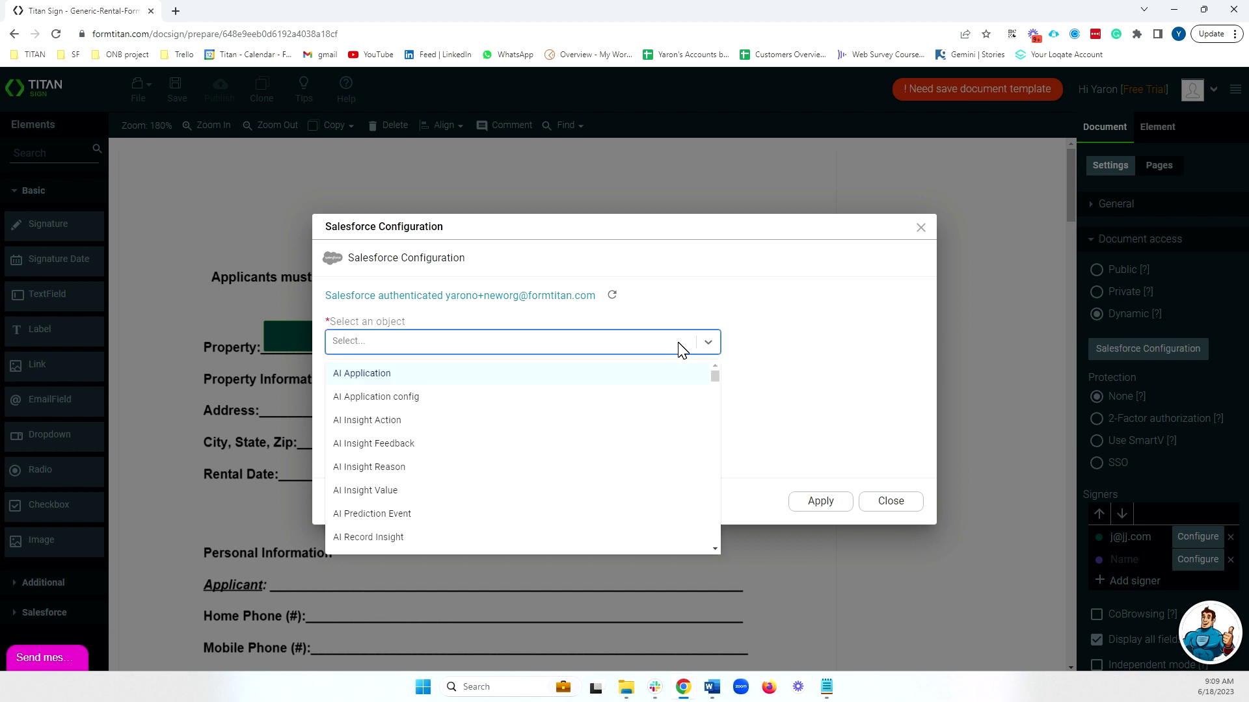
text(opp)
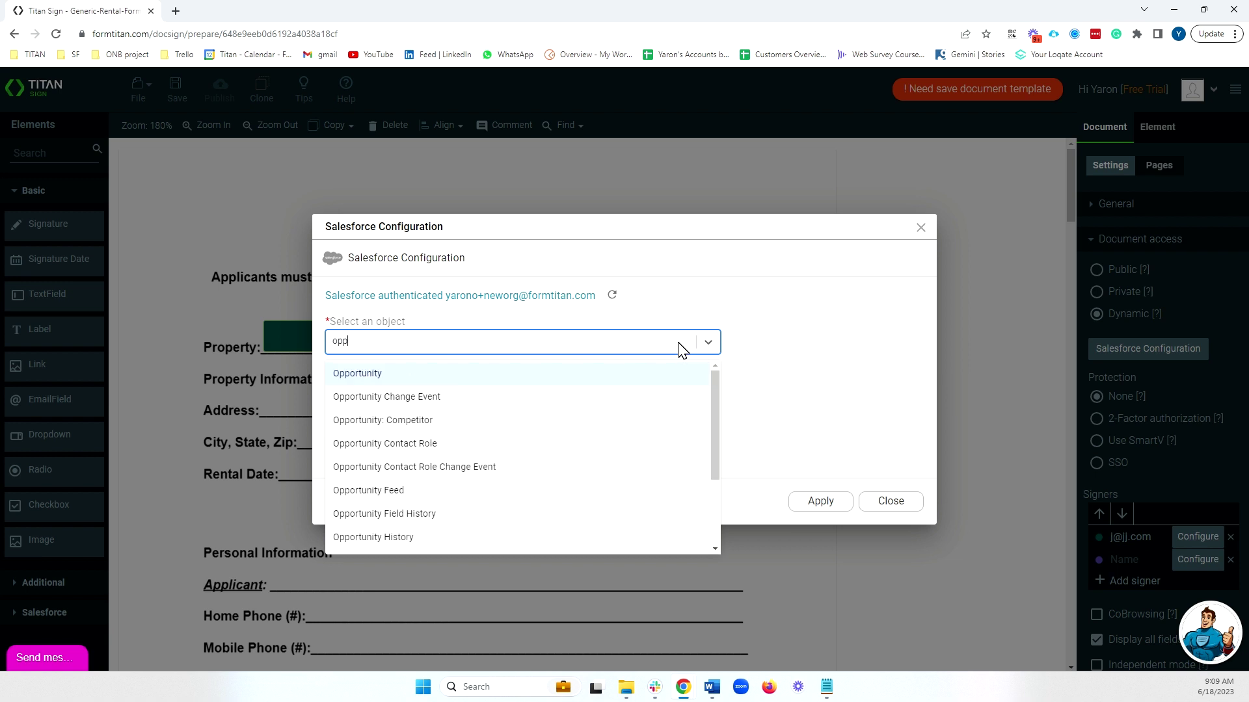
click(610, 381)
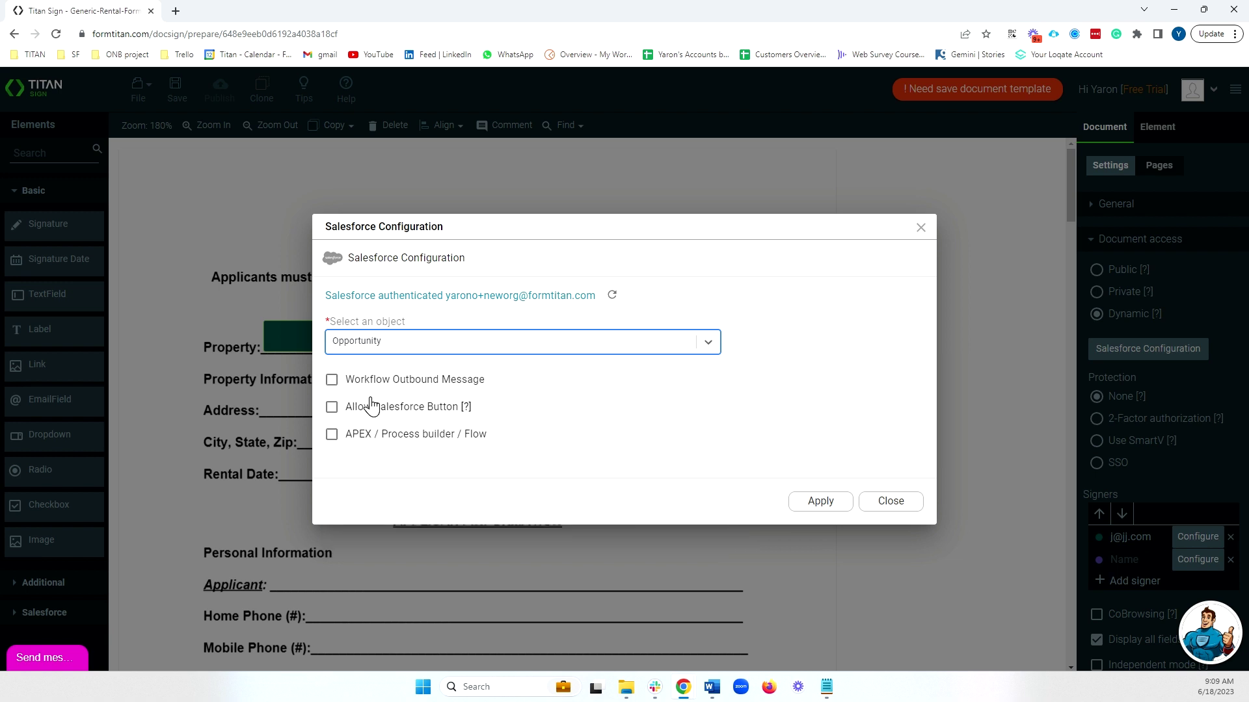
click(333, 409)
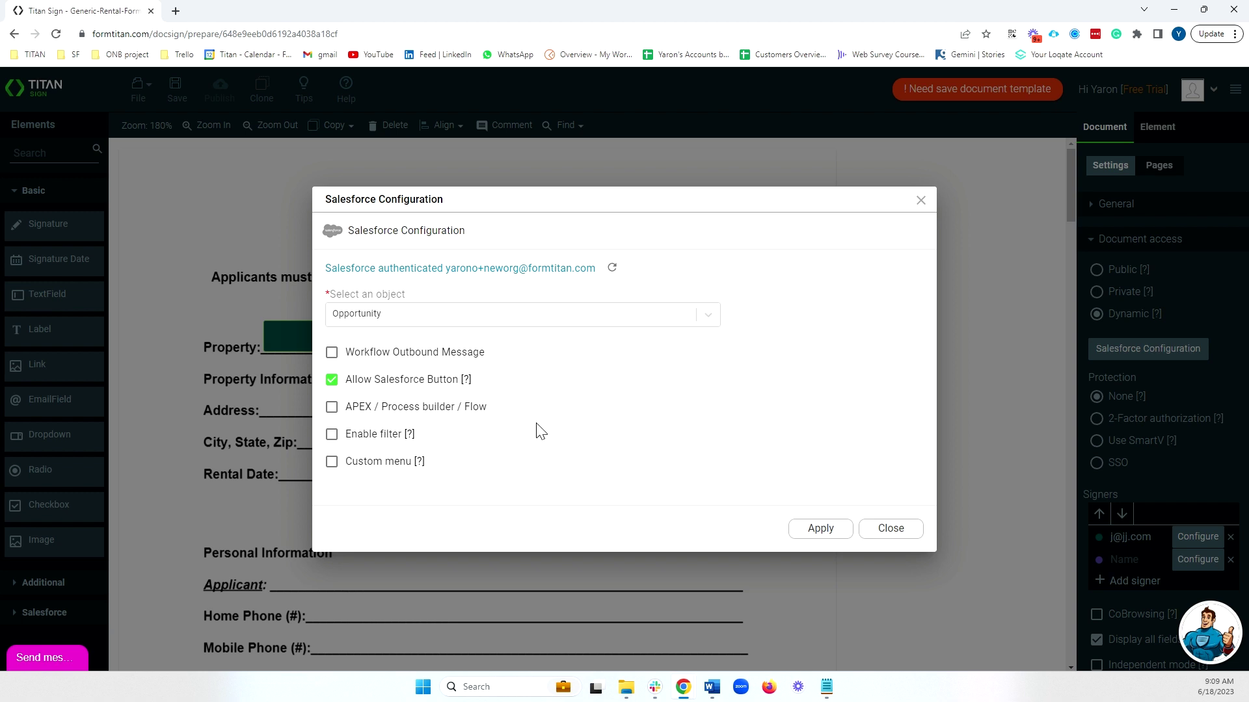
click(823, 532)
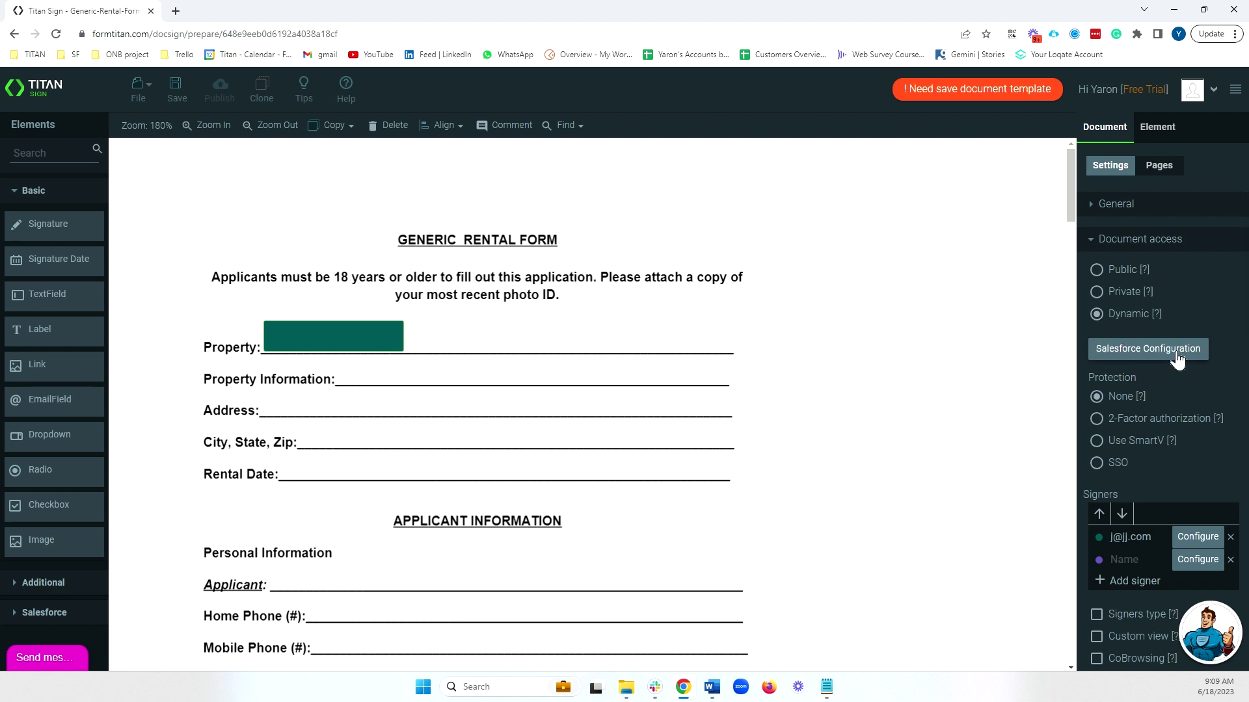
Remove both existing signers from the dynamic document and add one new blank signer.
click(1231, 536)
click(1231, 537)
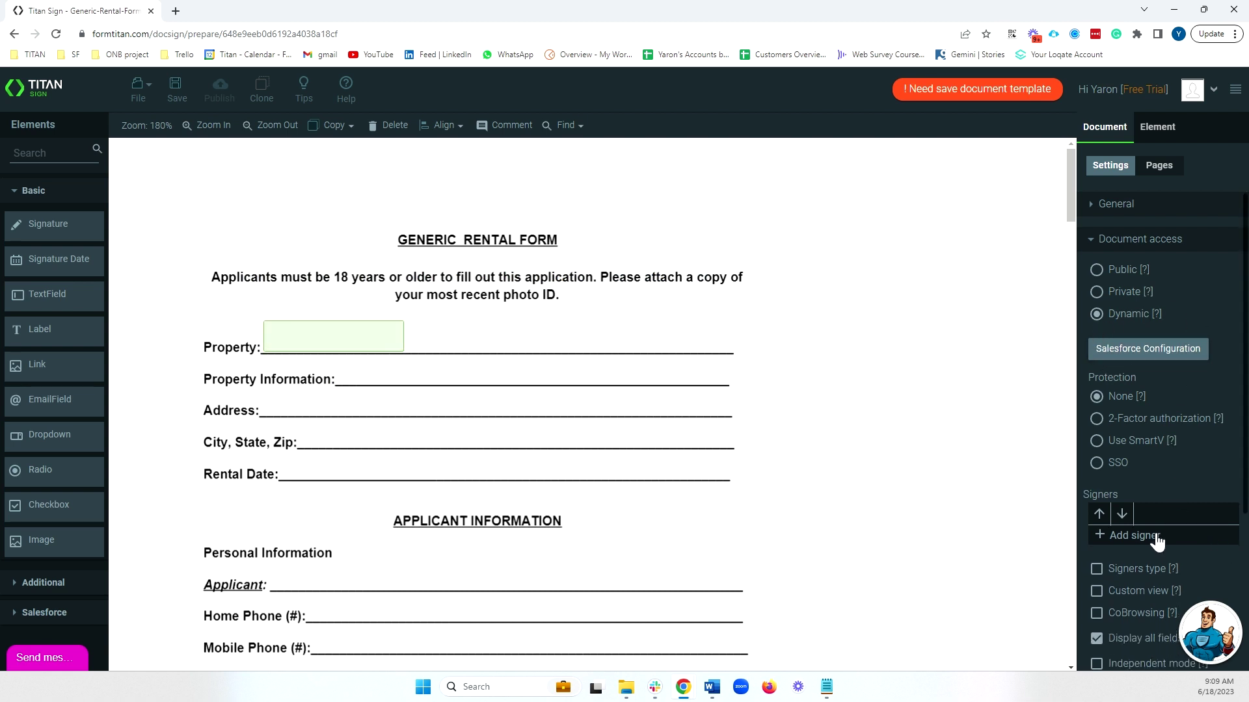
click(1157, 541)
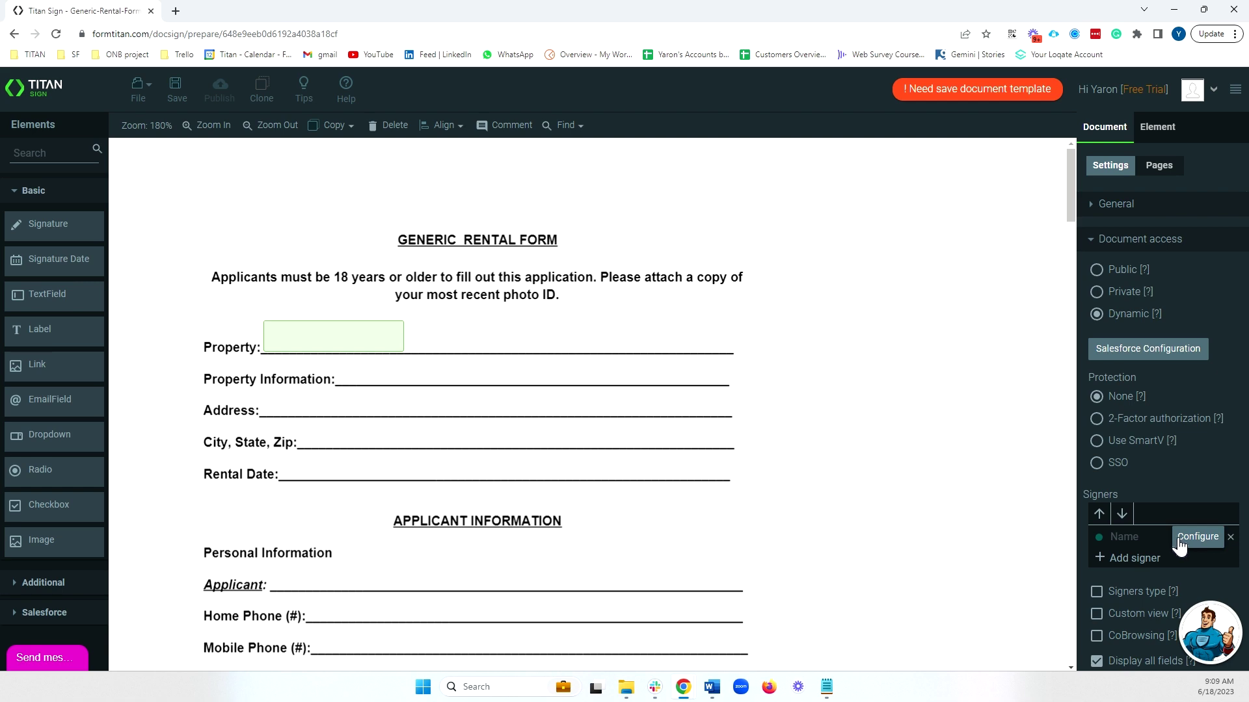
Configure the new signer to get data from Salesforce by adding the Contact object, and open its condition settings.
click(1181, 546)
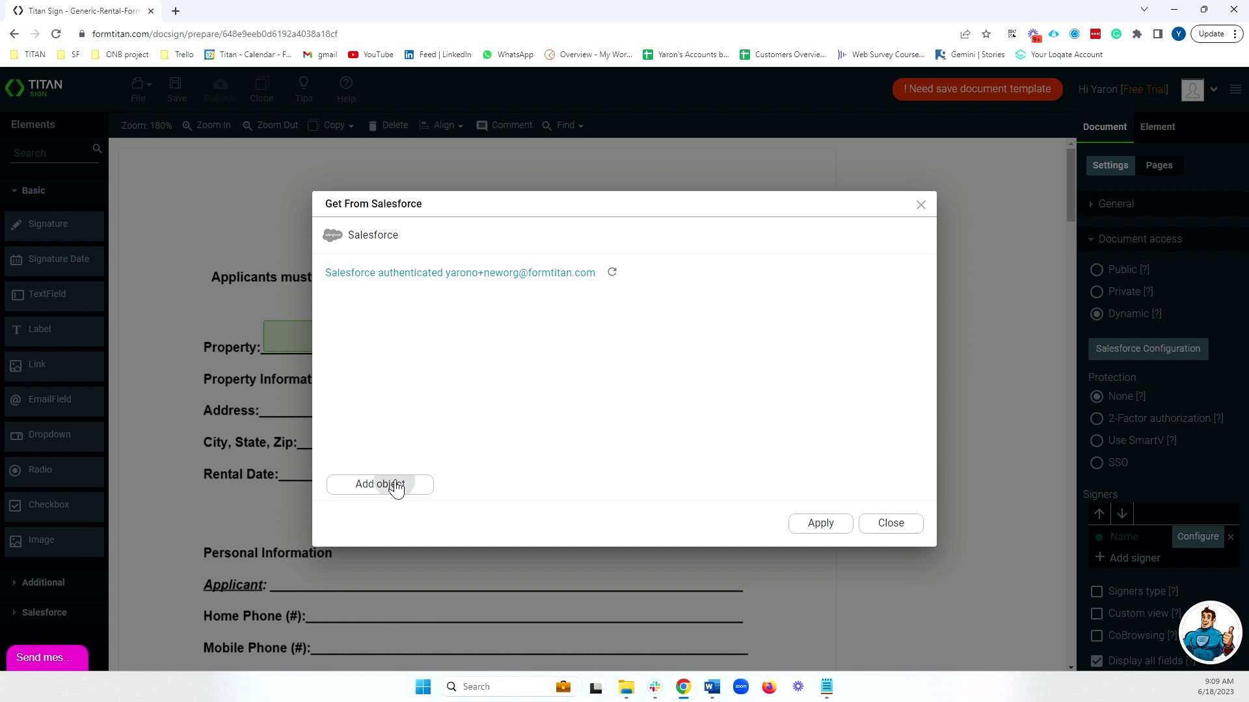
click(396, 486)
click(462, 390)
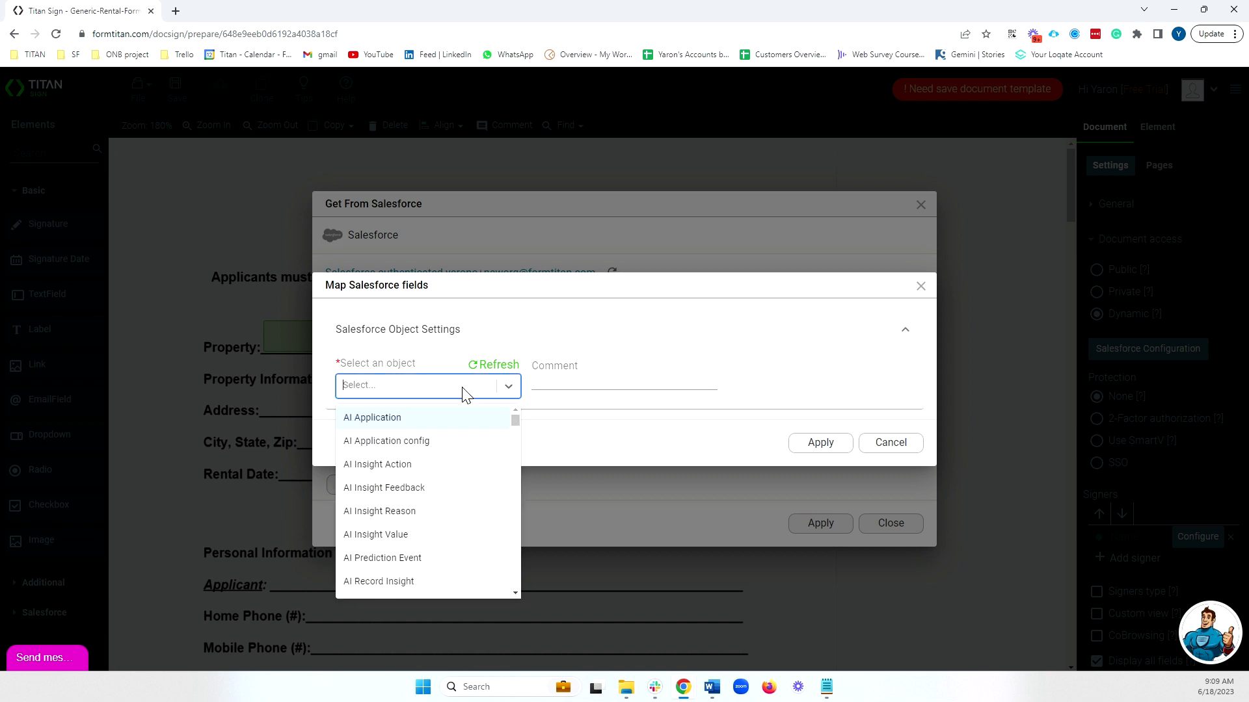
text(contact)
click(403, 488)
click(416, 383)
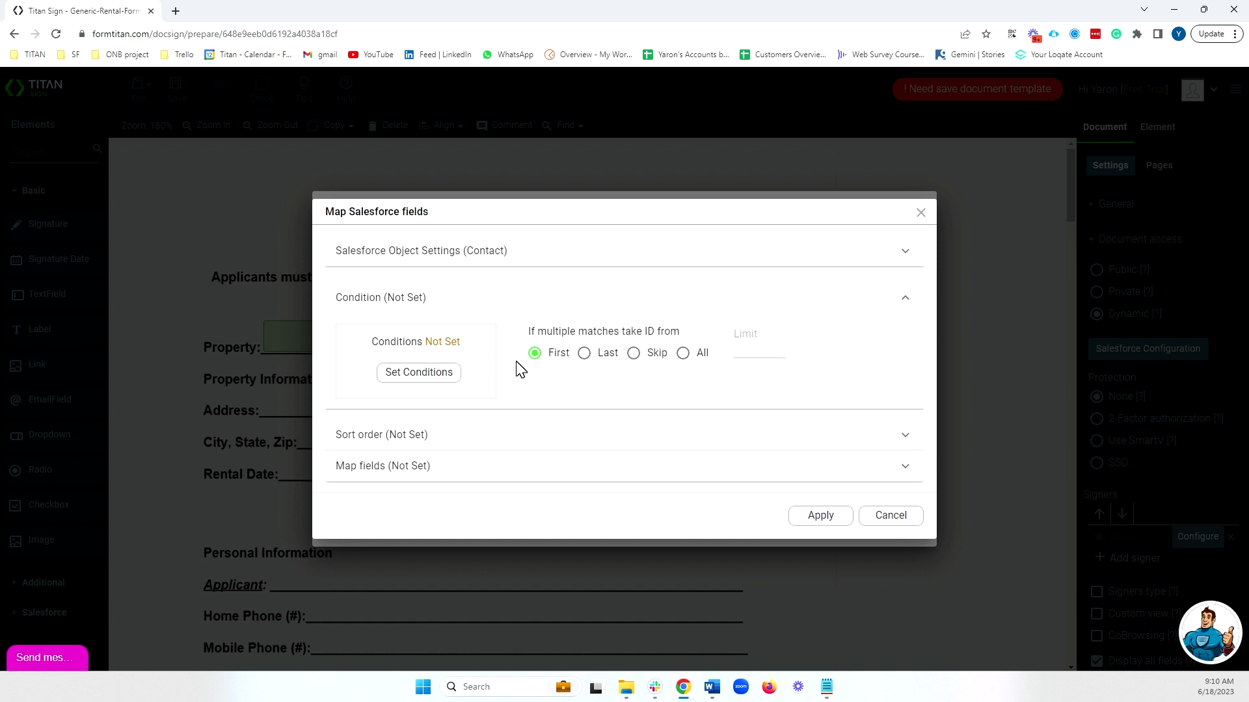
Review which signer fields can be mapped to Salesforce Contact fields, and leave the signer configuration without applying anything.
click(390, 484)
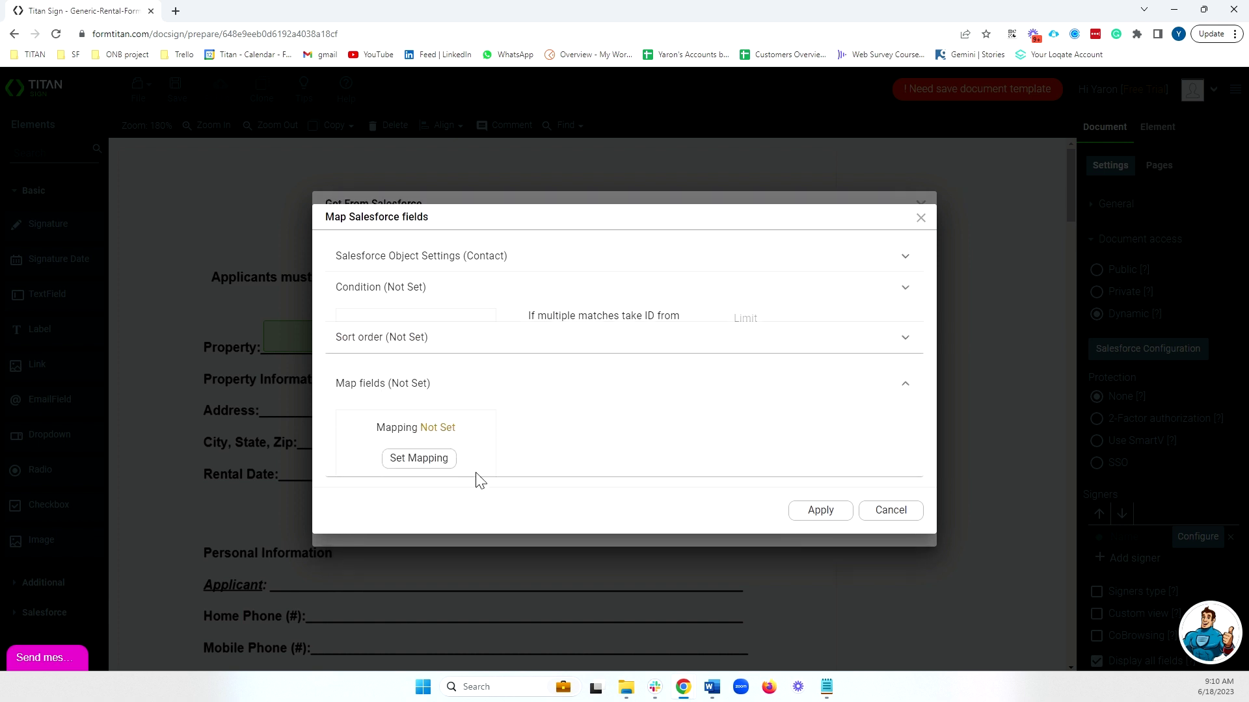
click(425, 442)
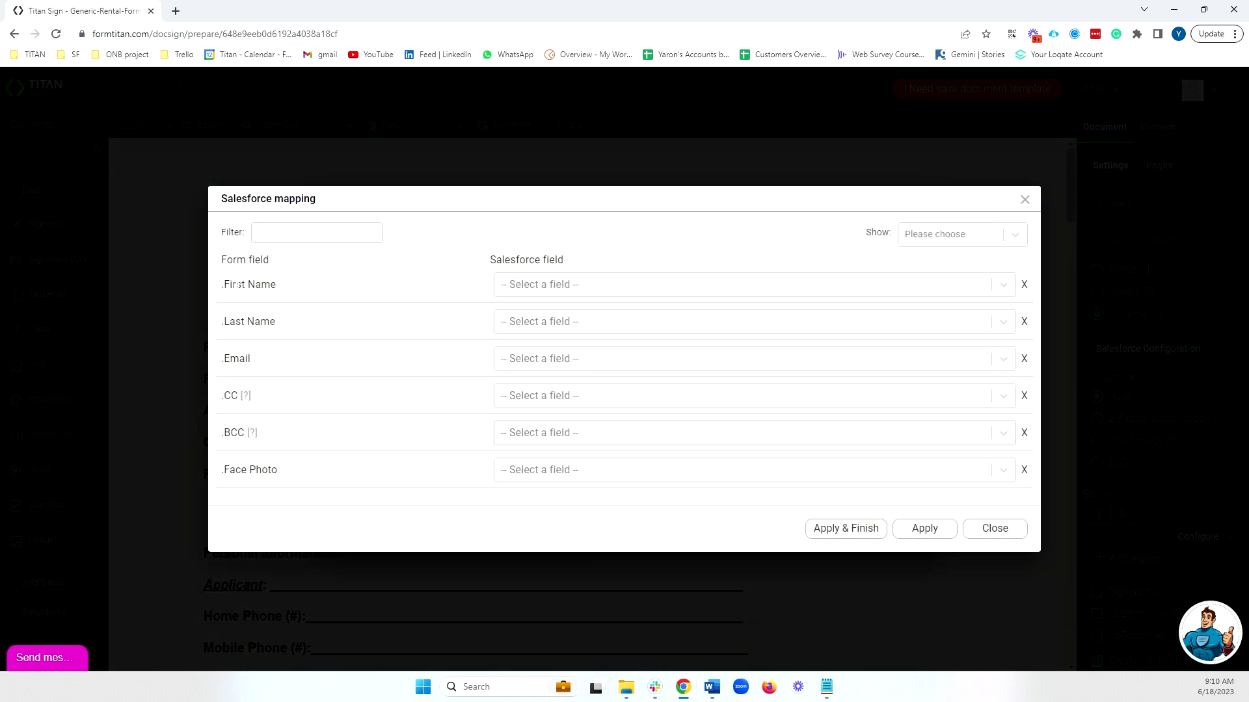
drag(238, 284, 252, 362)
click(982, 530)
click(891, 521)
click(950, 567)
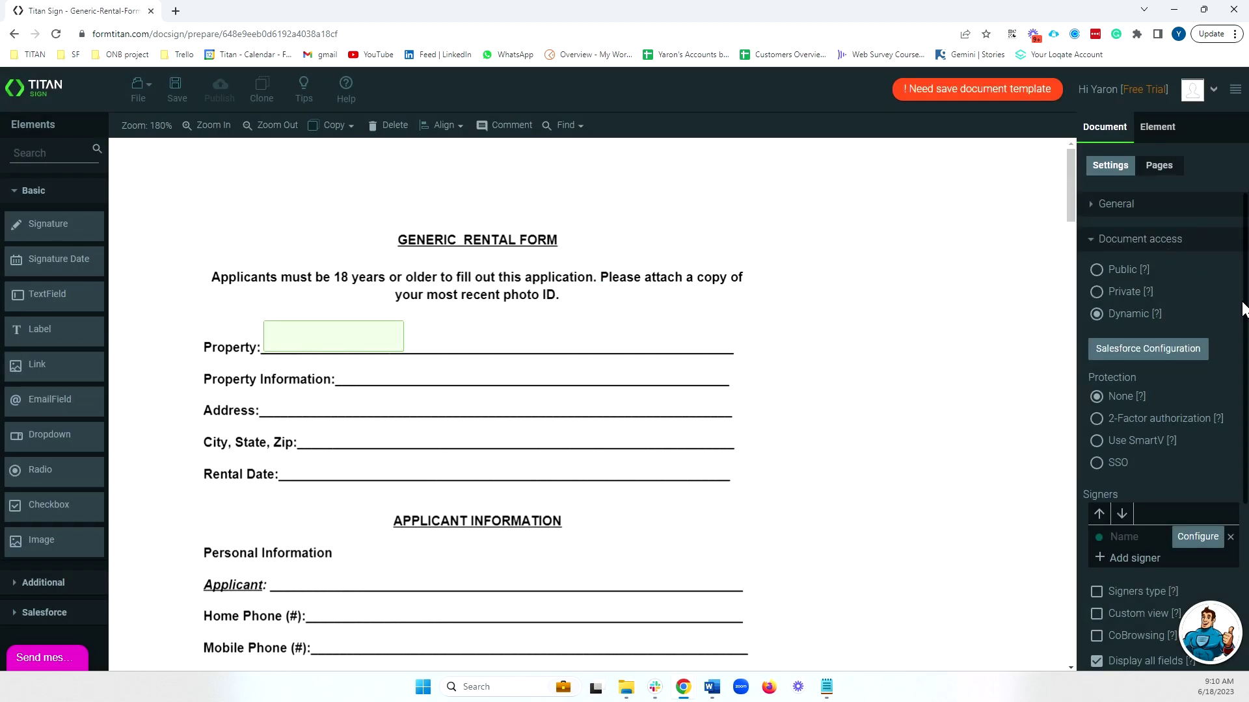
Switch the document access to Private to compare its signer fields, and set it back to Dynamic.
click(1129, 300)
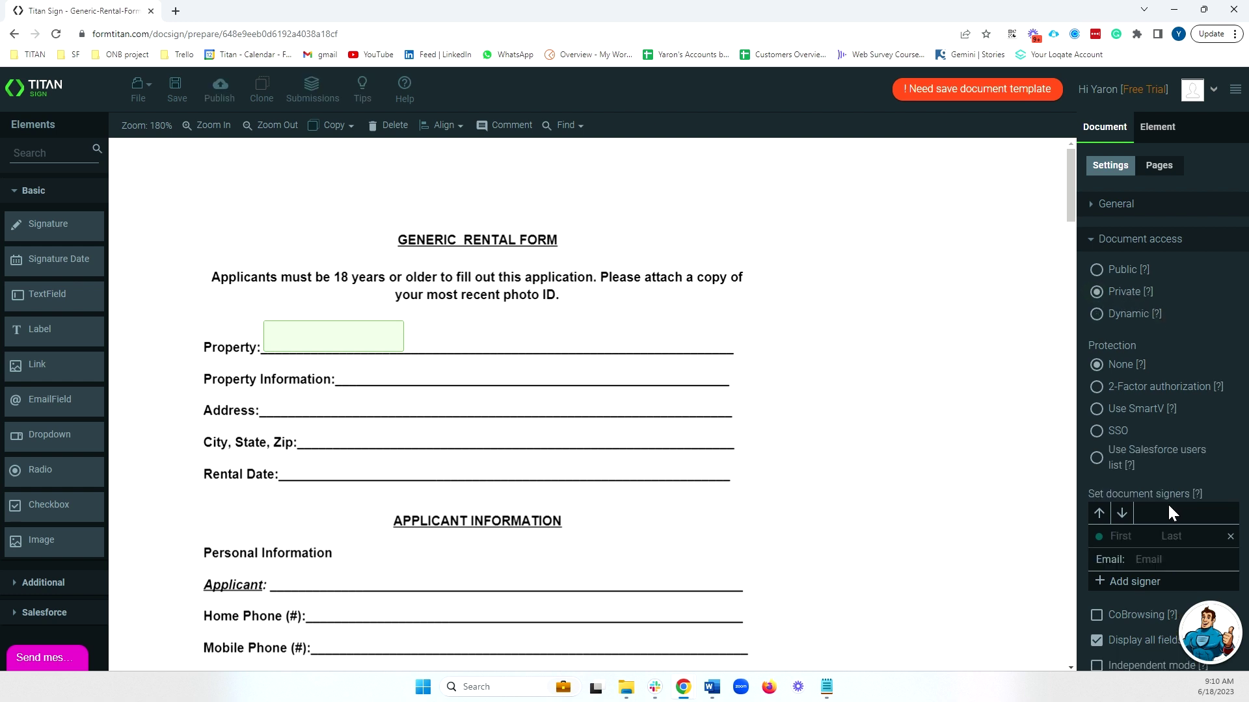
scroll(1167, 502, down, 1)
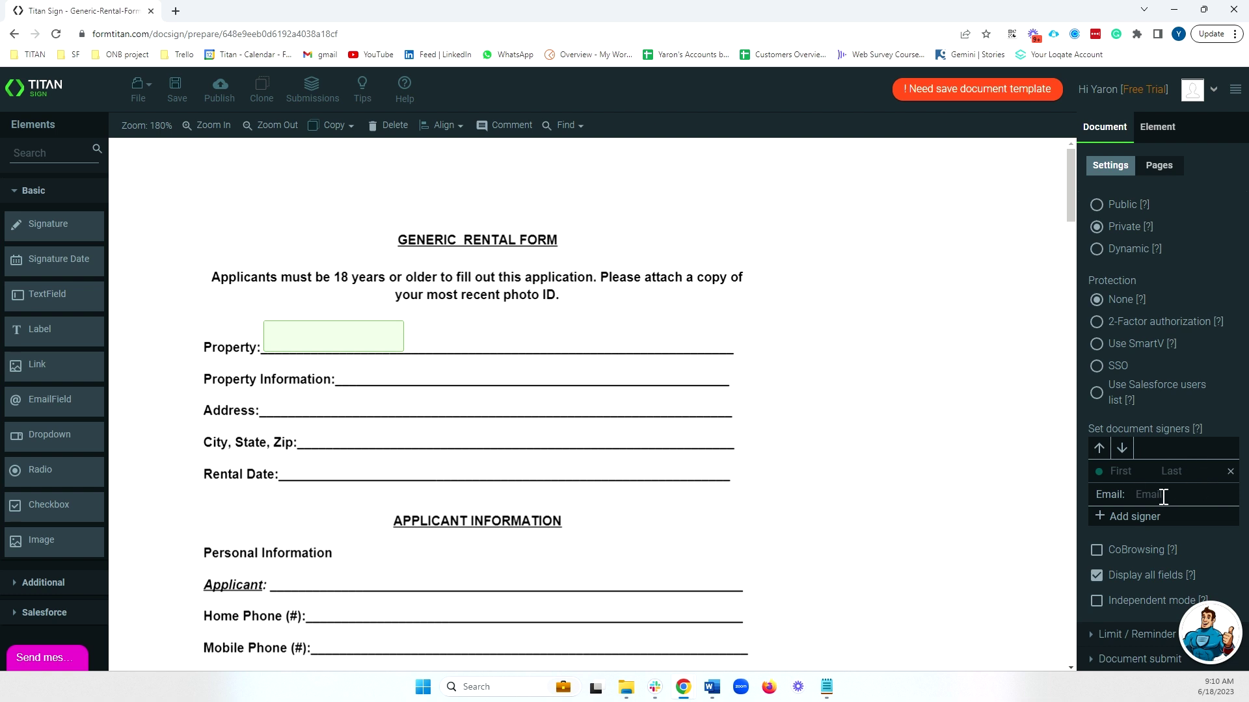
click(1097, 251)
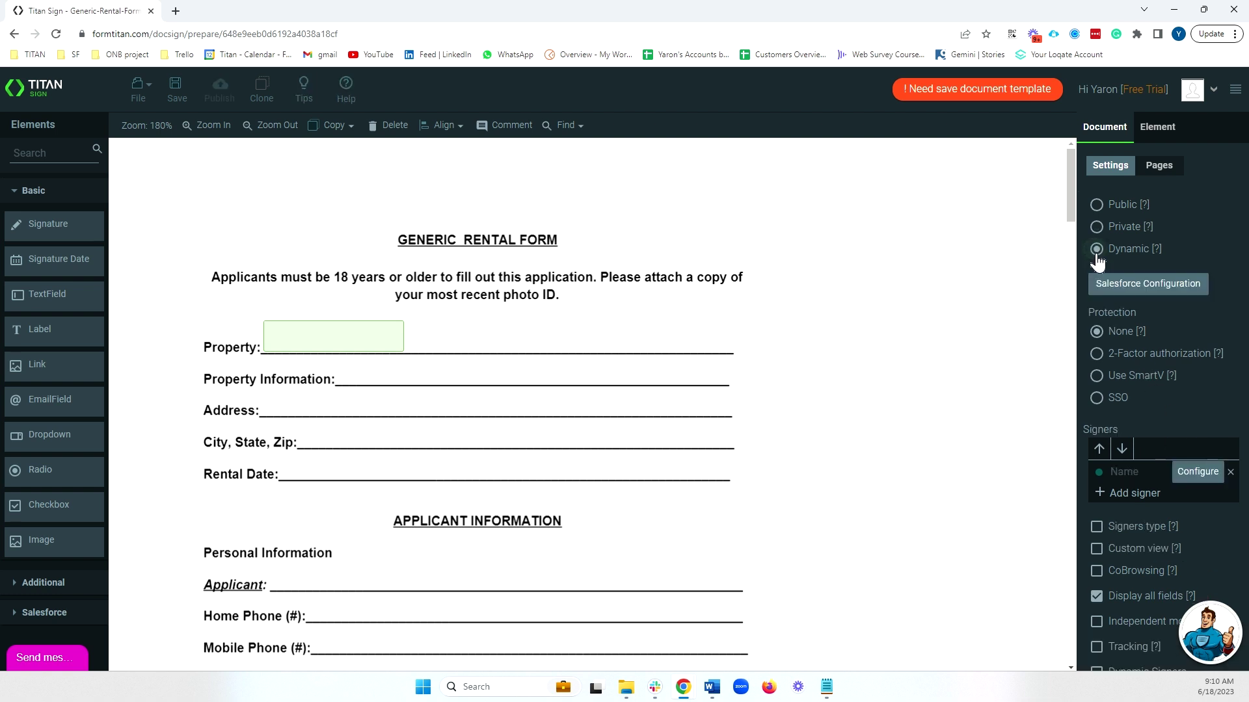